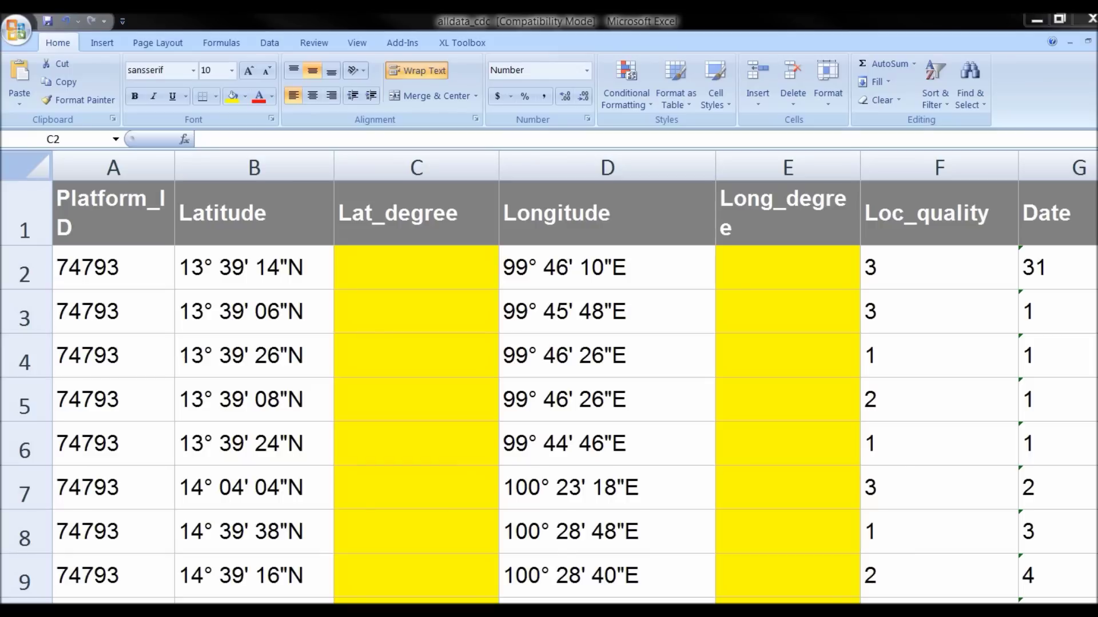
# Step: Open the support.microsoft.com/kb/213449 article linked from the workbook's other sheet
pyautogui.hotkey('ctrl', 'pagedown')
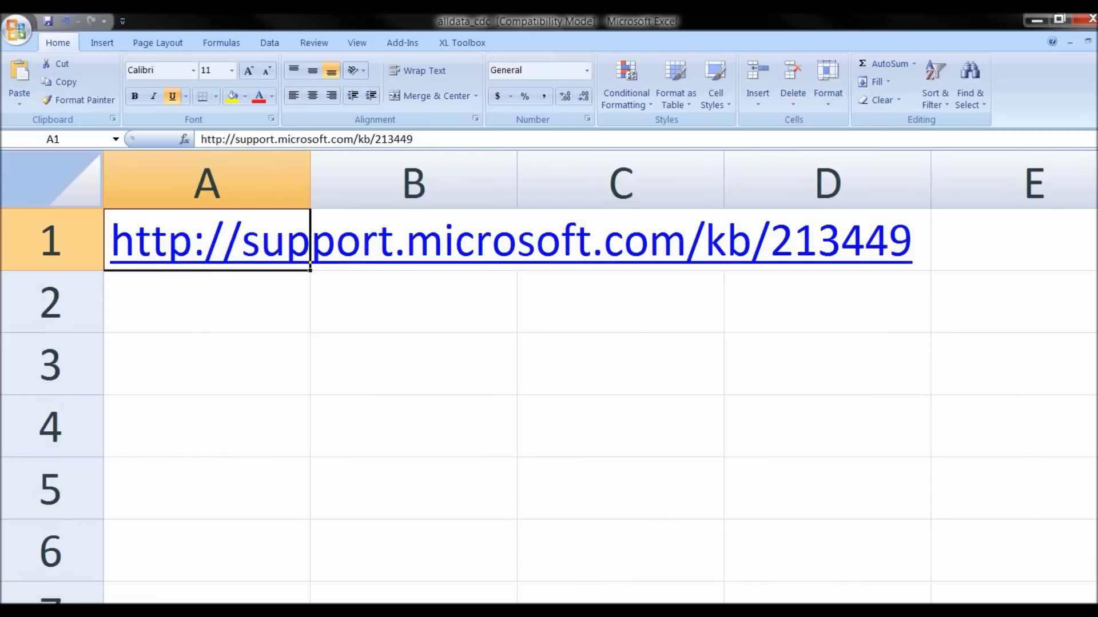
pyautogui.hotkey('alt', 'Tab')
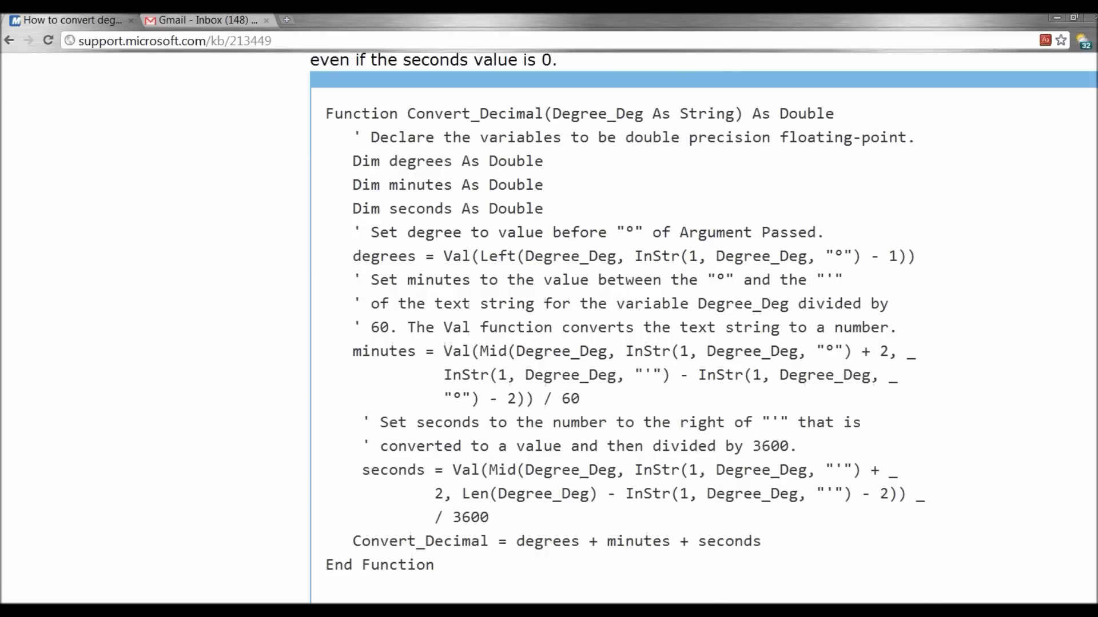
pyautogui.scroll(2, 703, 343)
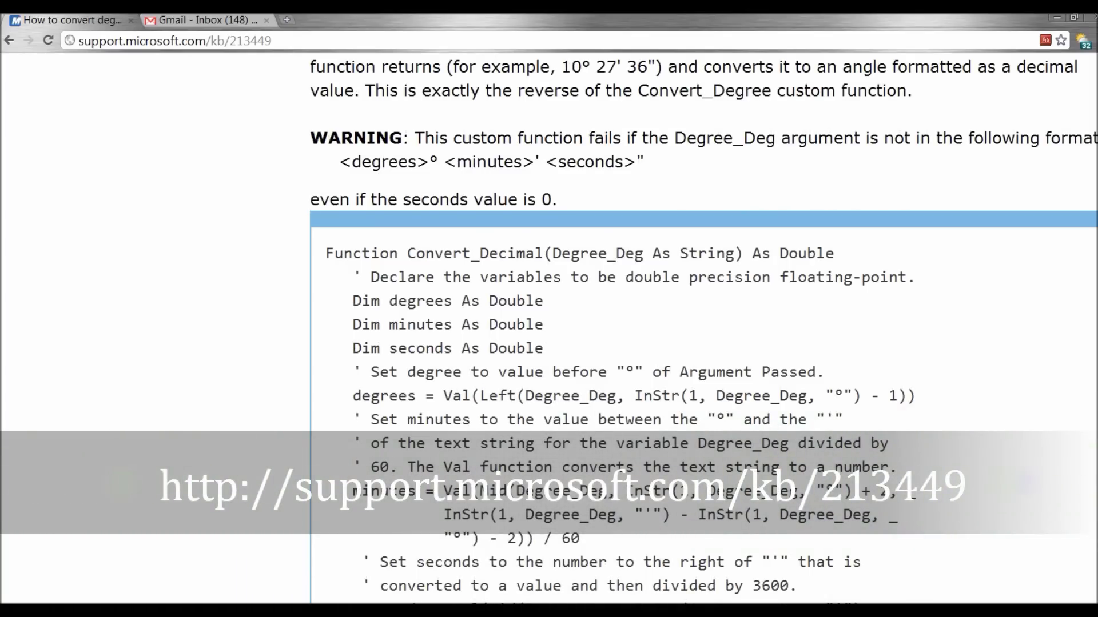
pyautogui.moveTo(325, 254)
pyautogui.mouseDown()
pyautogui.moveTo(616, 584)
pyautogui.moveTo(434, 559)
pyautogui.mouseUp()
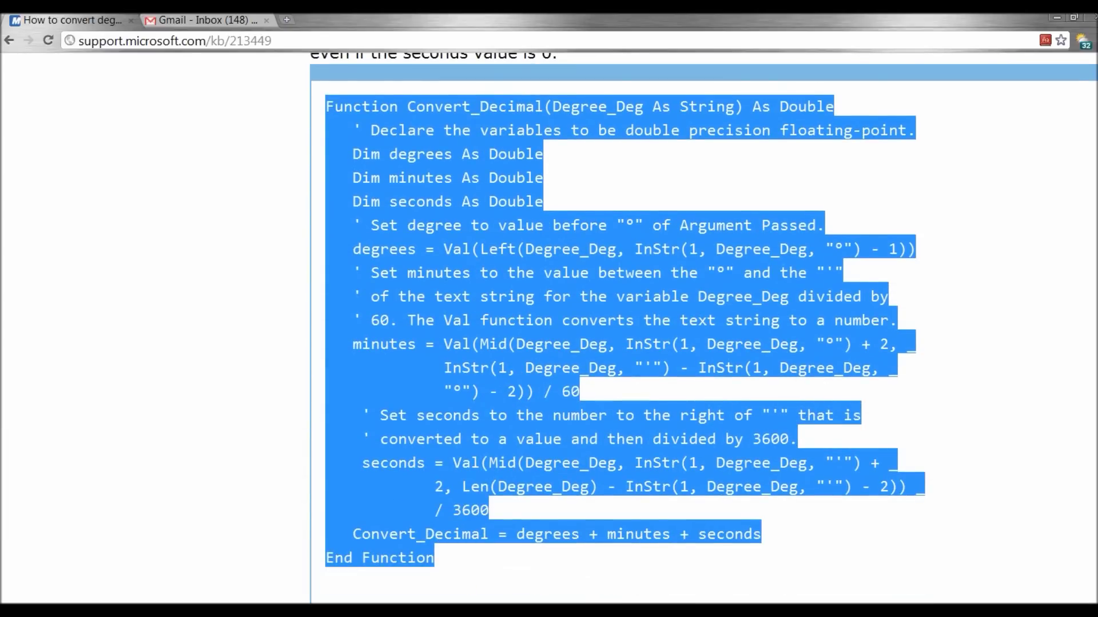
# Step: Copy the Convert_Decimal code from Function to End Function and return to Excel
pyautogui.rightClick(428, 324)
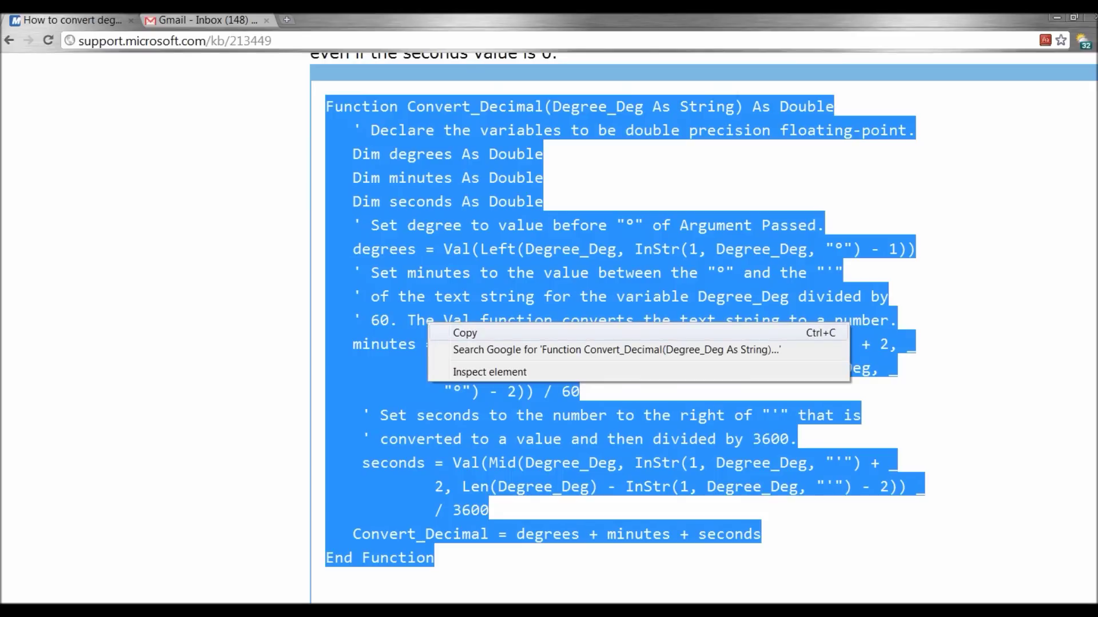
pyautogui.click(465, 333)
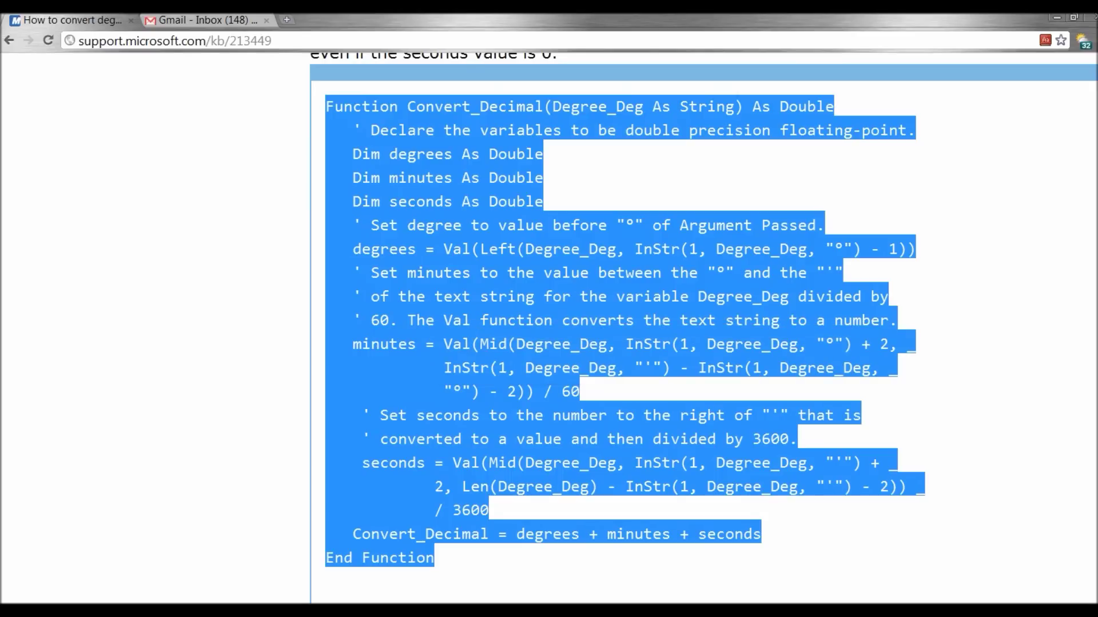
pyautogui.hotkey('alt', 'Tab')
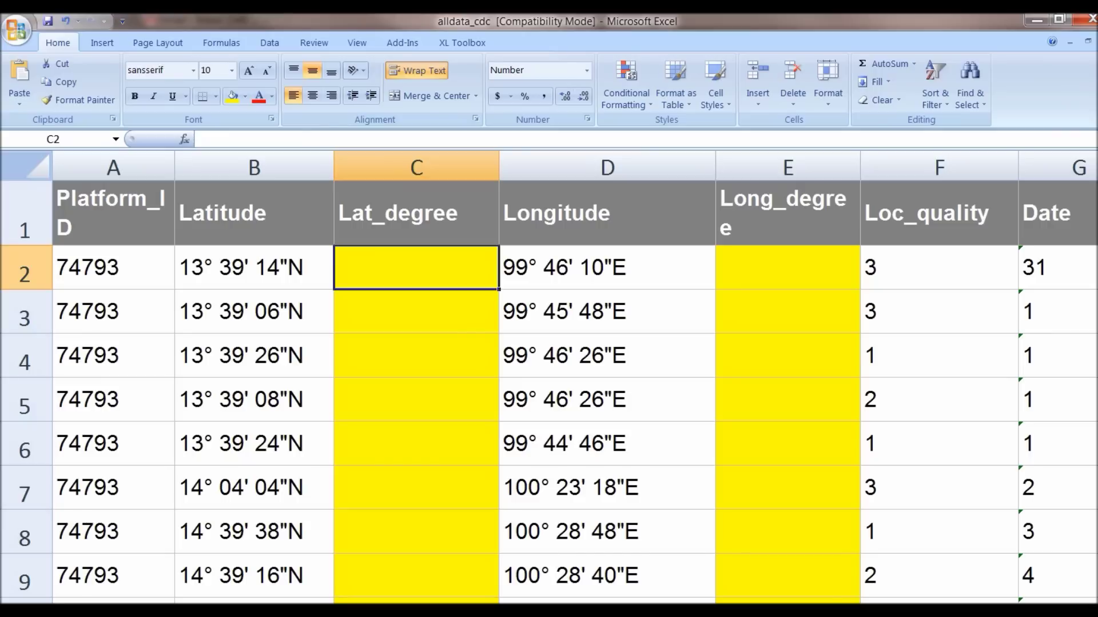
# Step: Open the Visual Basic editor with Alt+F11 and bring up the module's context menu
pyautogui.press('alt')
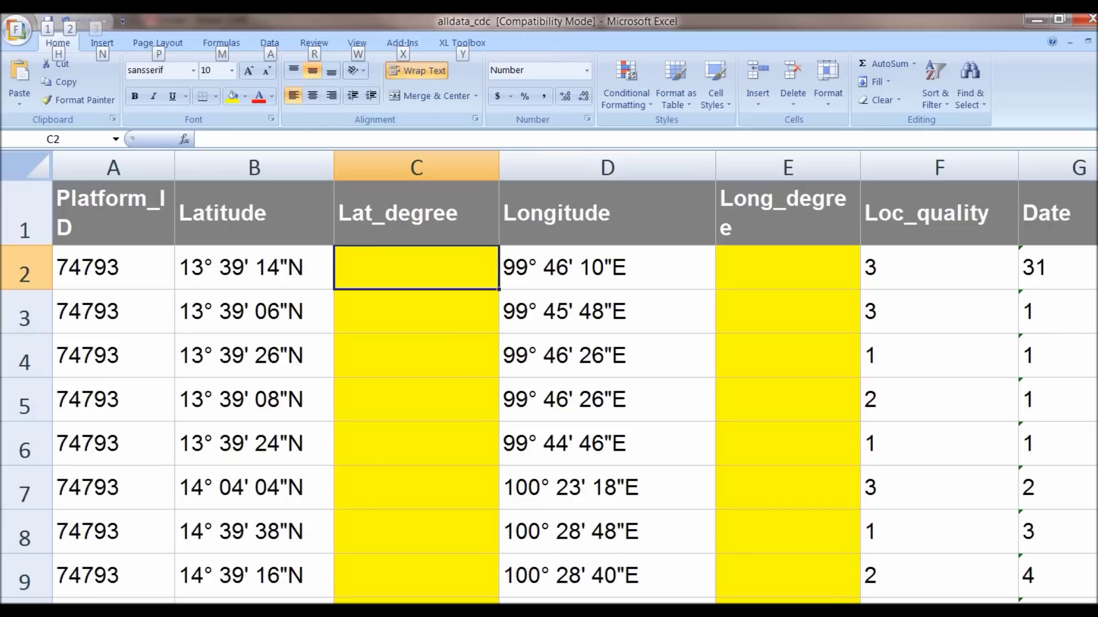
pyautogui.hotkey('alt', 'F11')
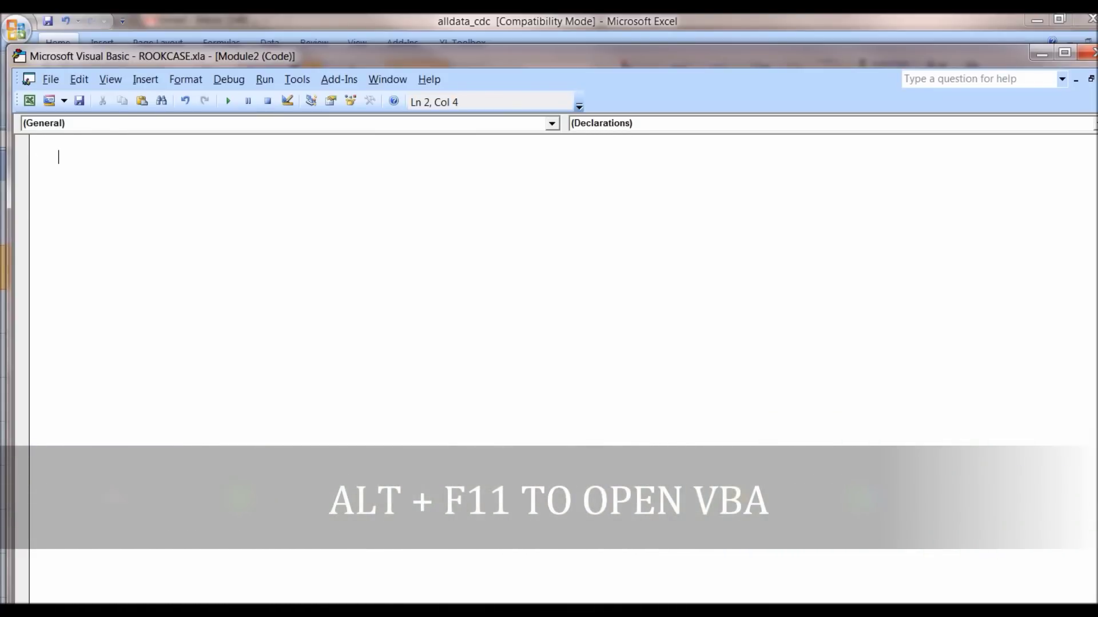
pyautogui.rightClick(61, 153)
# Step: Paste the Convert_Decimal code, select it in the procedure list, and return to the worksheet
pyautogui.press('Return')
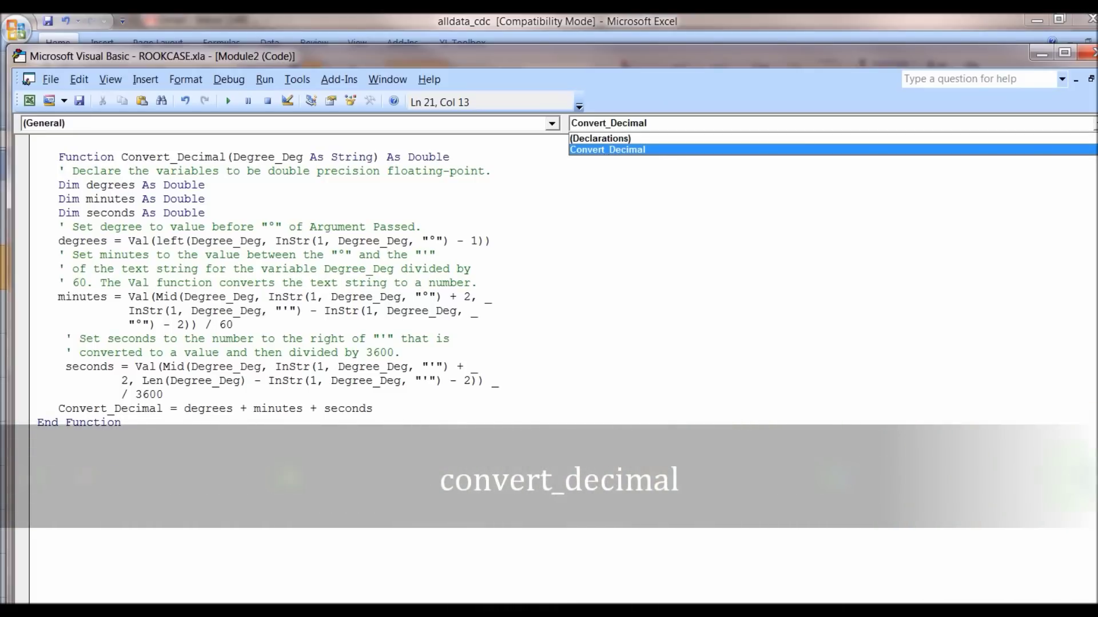
pyautogui.press('Return')
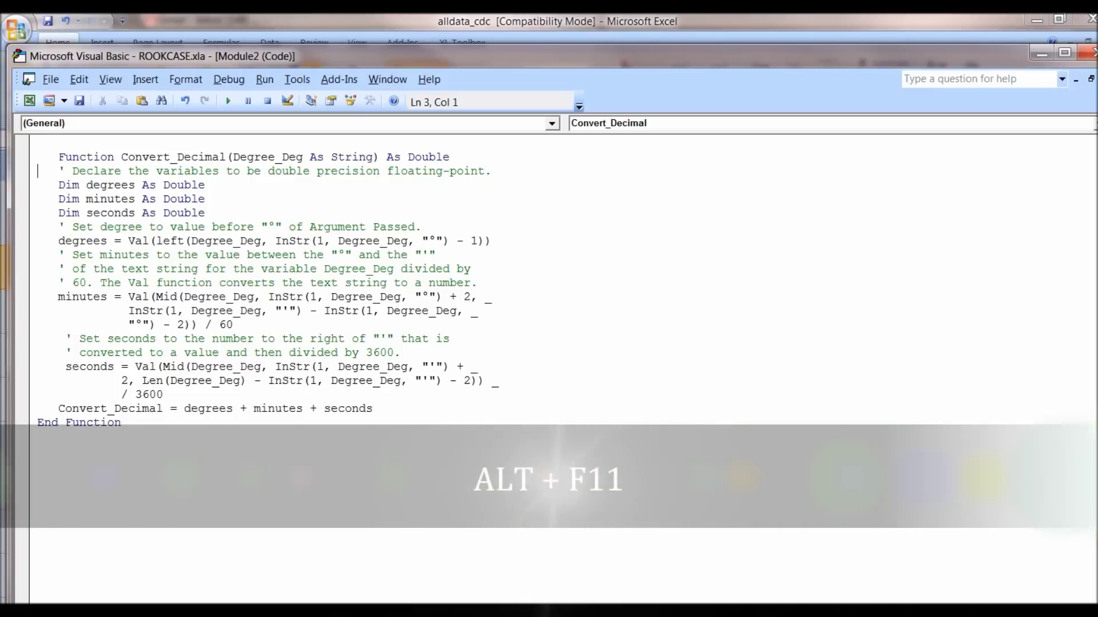
pyautogui.hotkey('alt', 'F11')
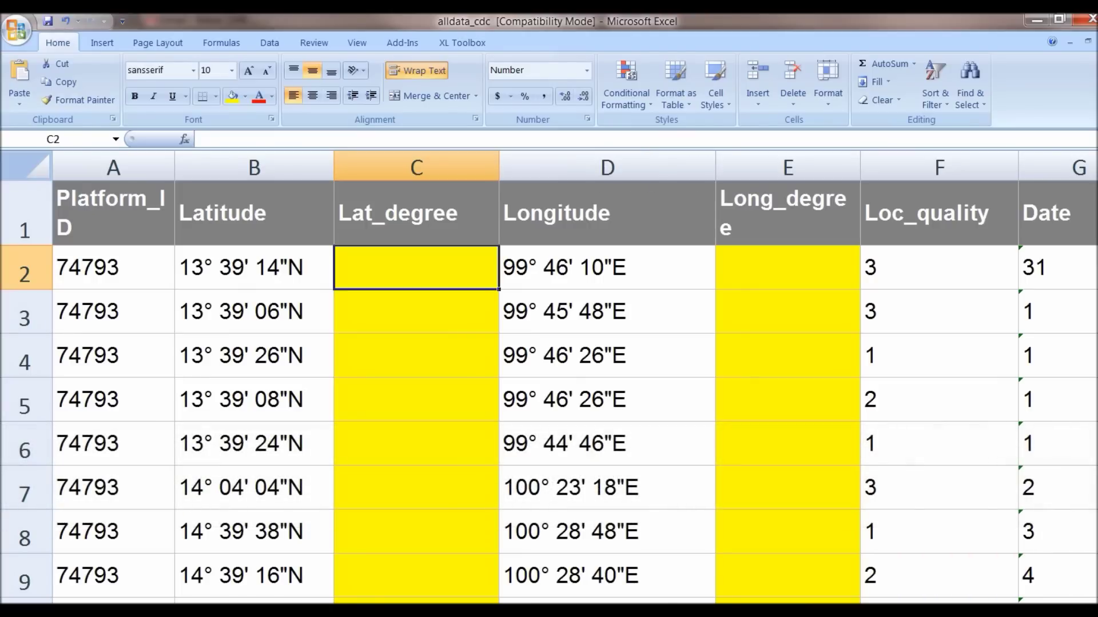
pyautogui.write('=')
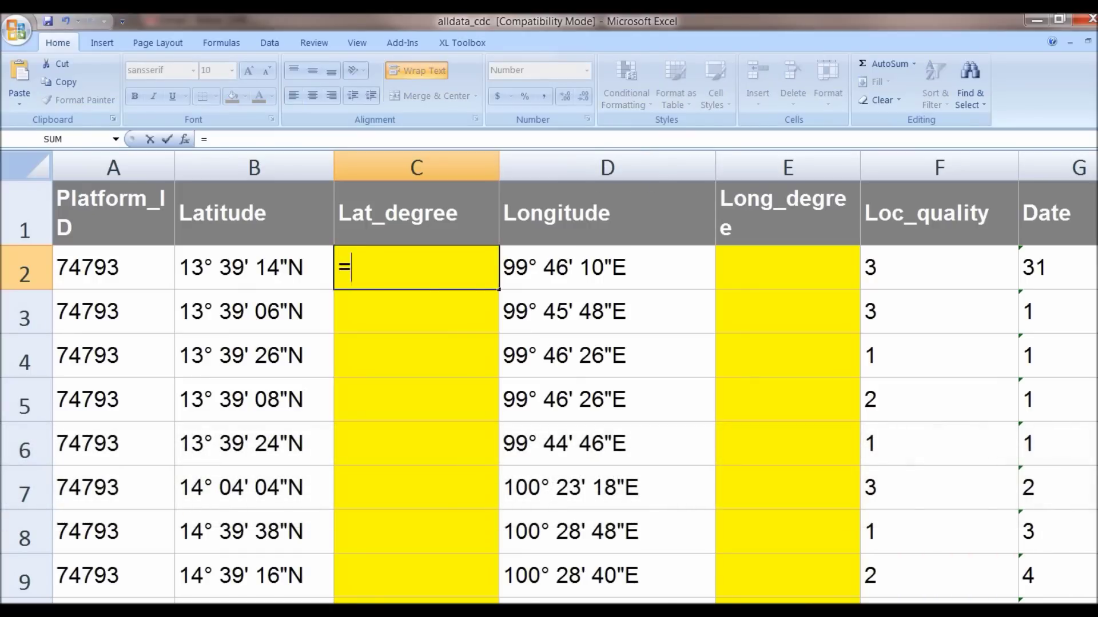
pyautogui.write('con')
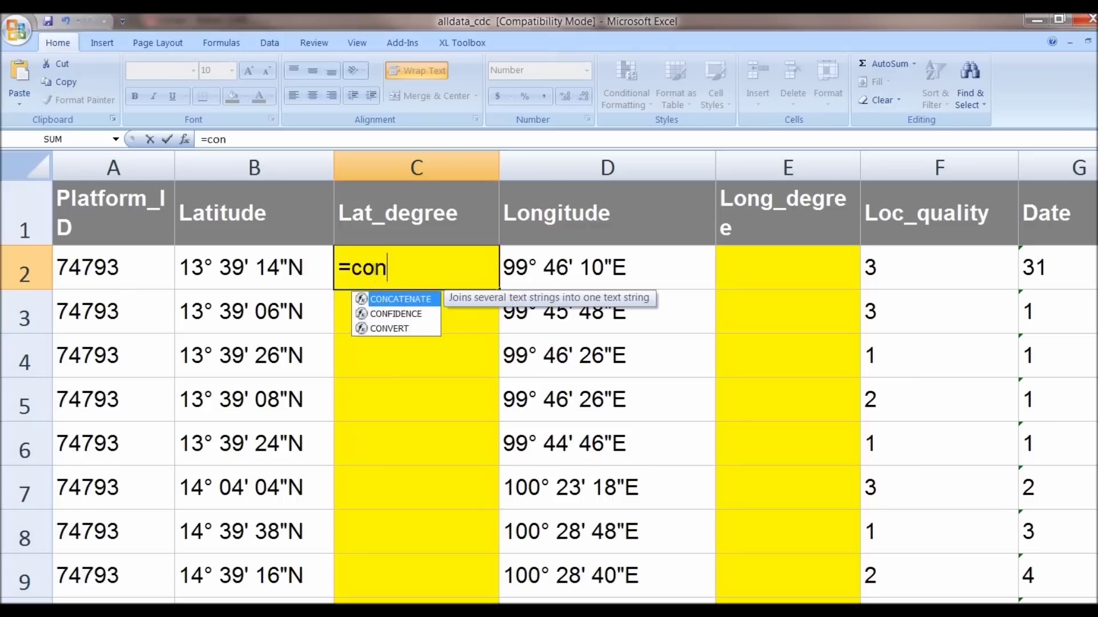
pyautogui.write('vert')
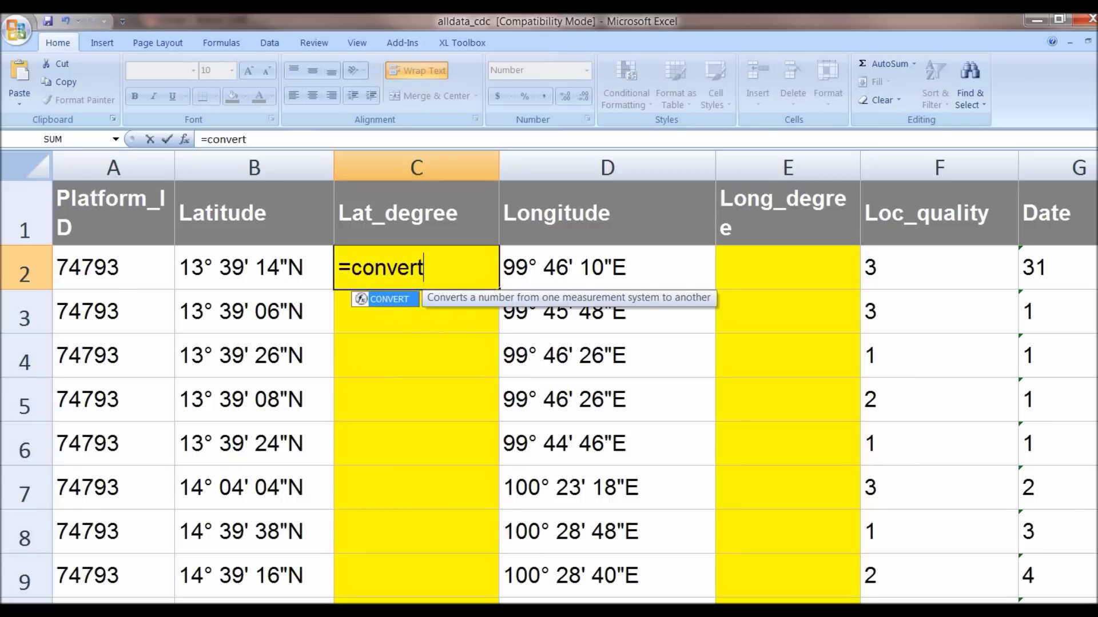
pyautogui.write('_decimal')
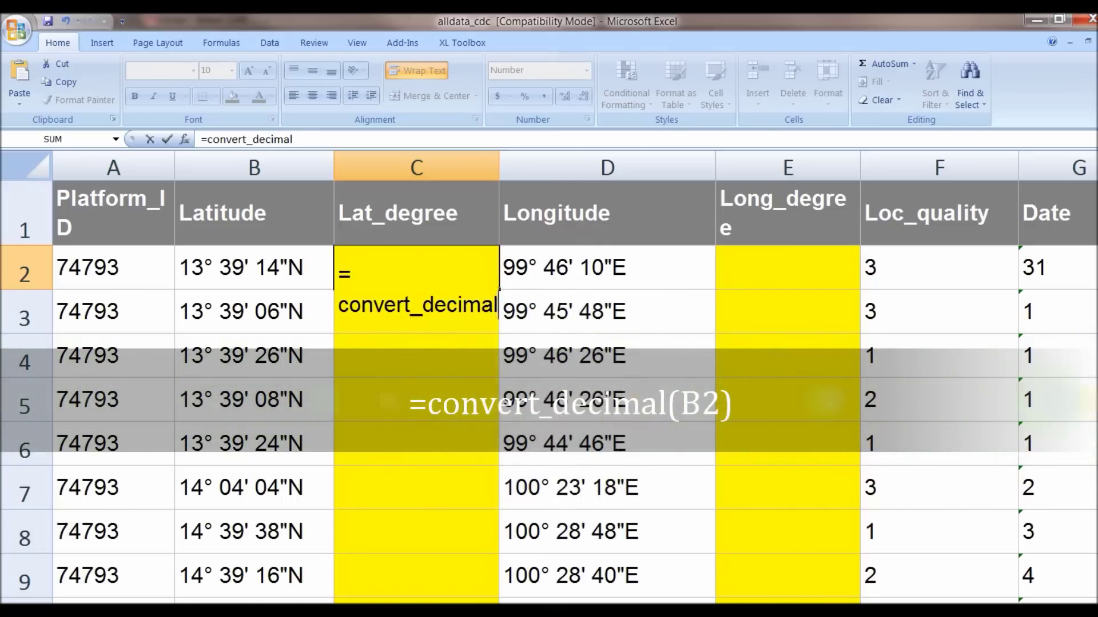
pyautogui.write('(')
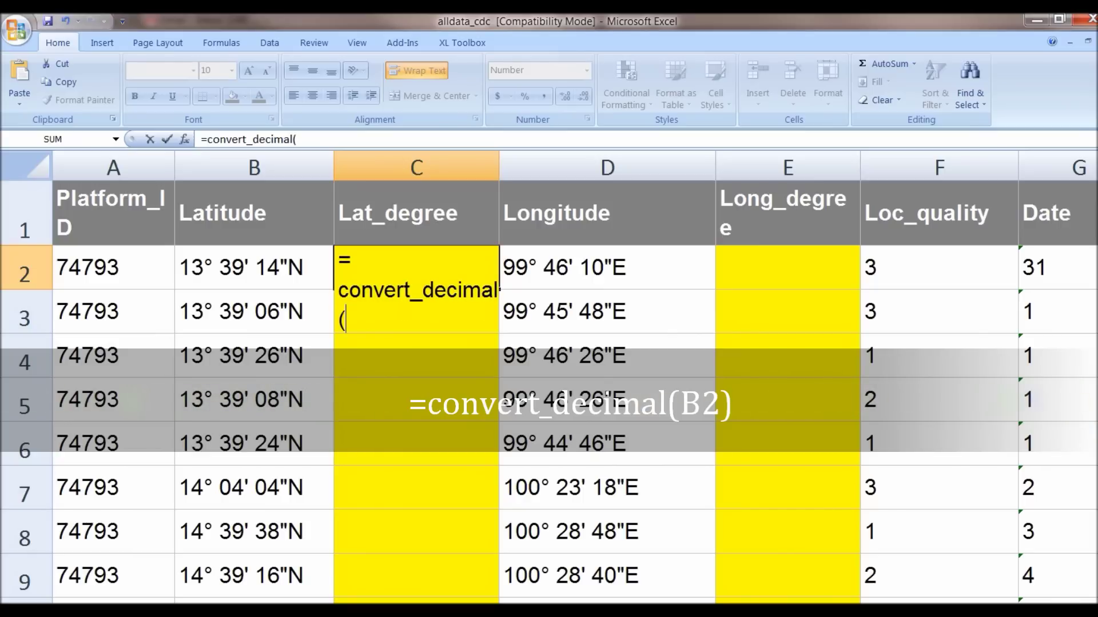
# Step: Enter =convert_decimal(B2) in C2 to show latitude 13.653889
pyautogui.press('Left')
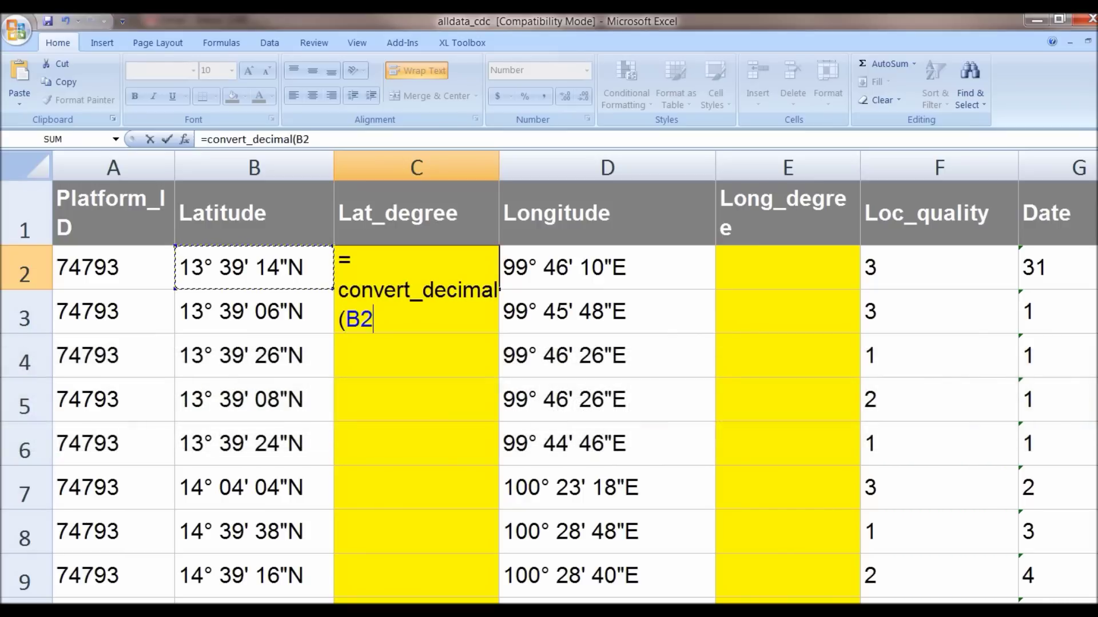
pyautogui.write(')')
pyautogui.press('Return')
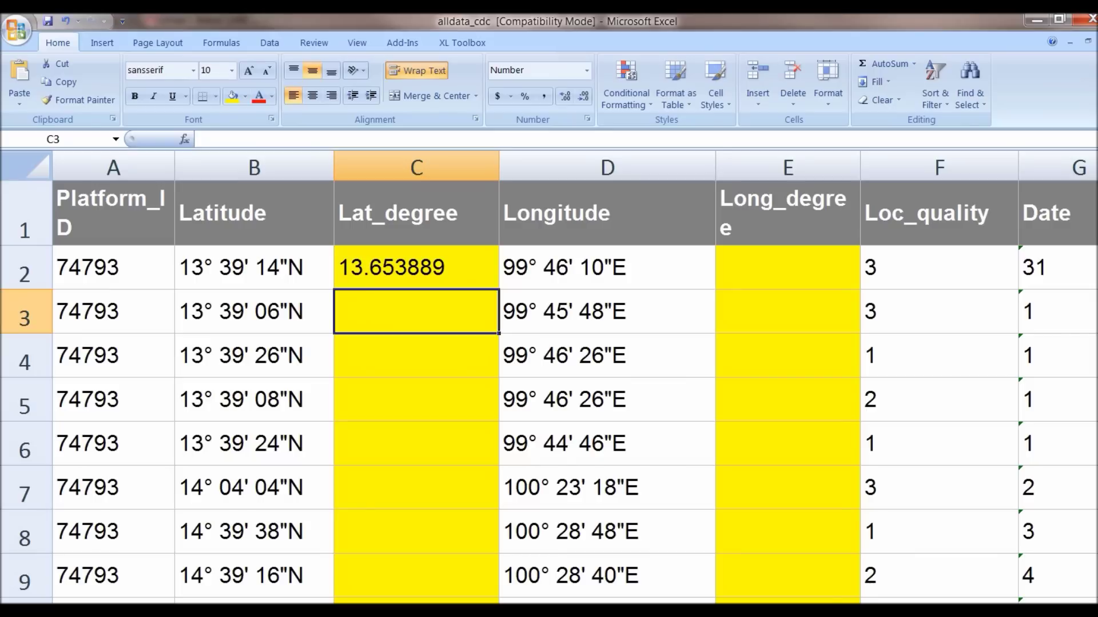
pyautogui.press('Up')
pyautogui.press('Right')
pyautogui.press('Right')
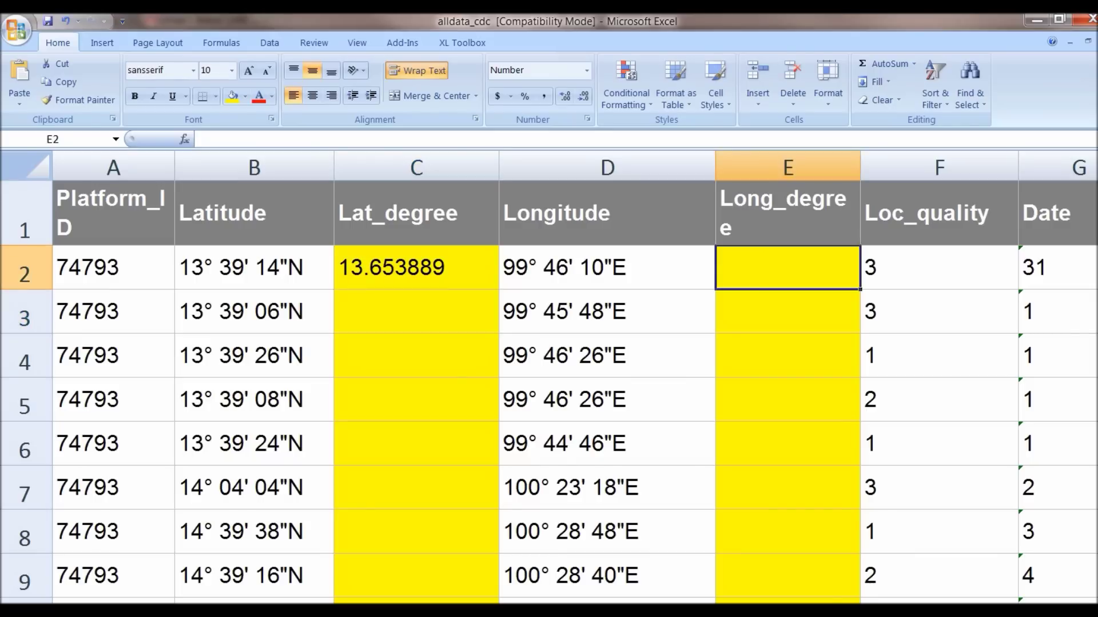
pyautogui.write('=conv')
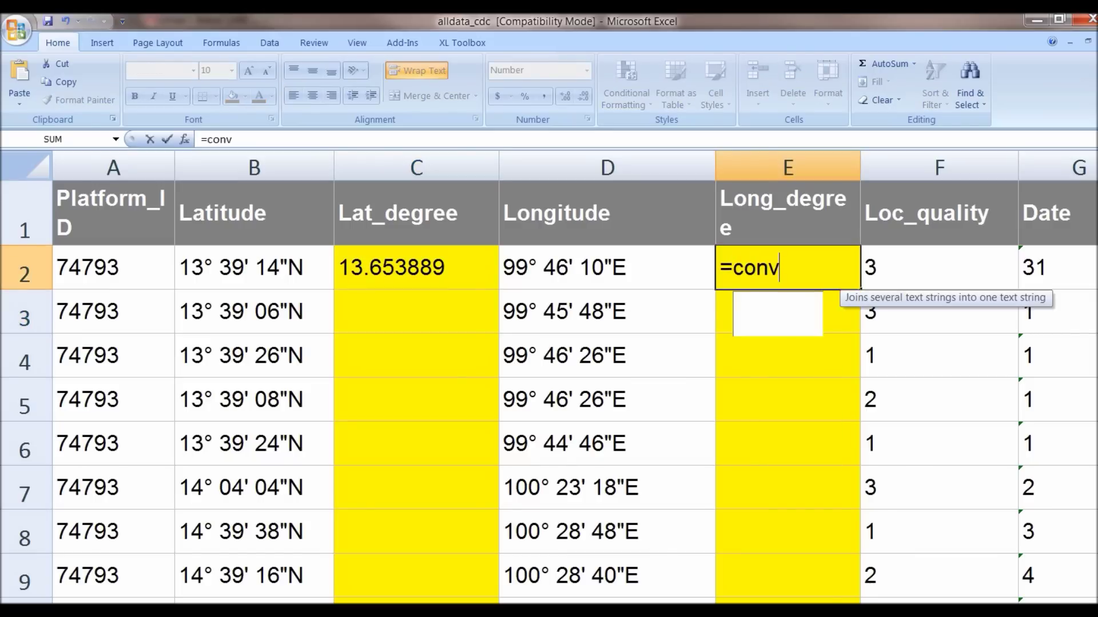
pyautogui.write('ert')
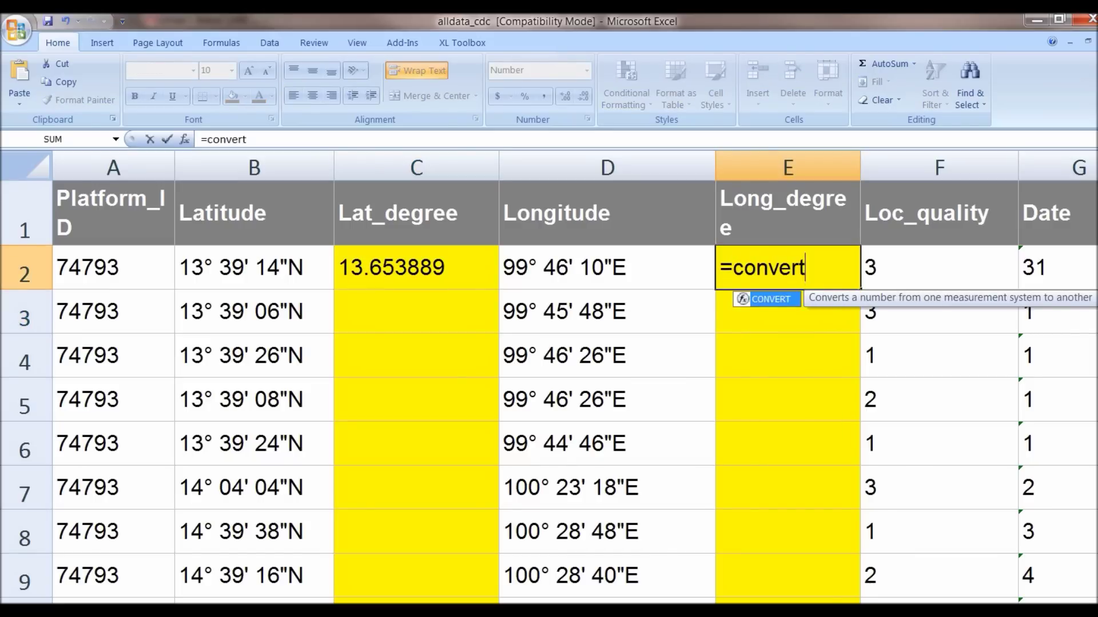
pyautogui.write('_decimal(D2)')
# Step: Enter =convert_decimal(D2) in E2 to show longitude 99.769444
pyautogui.press('Return')
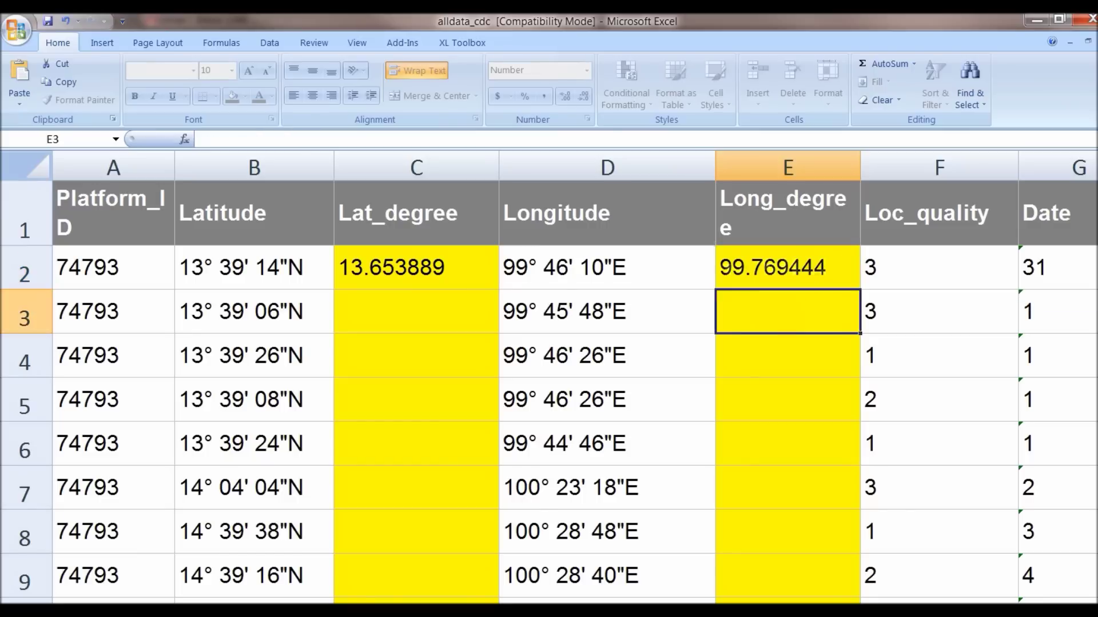
pyautogui.press('Up')
pyautogui.press('Left')
pyautogui.press('Left')
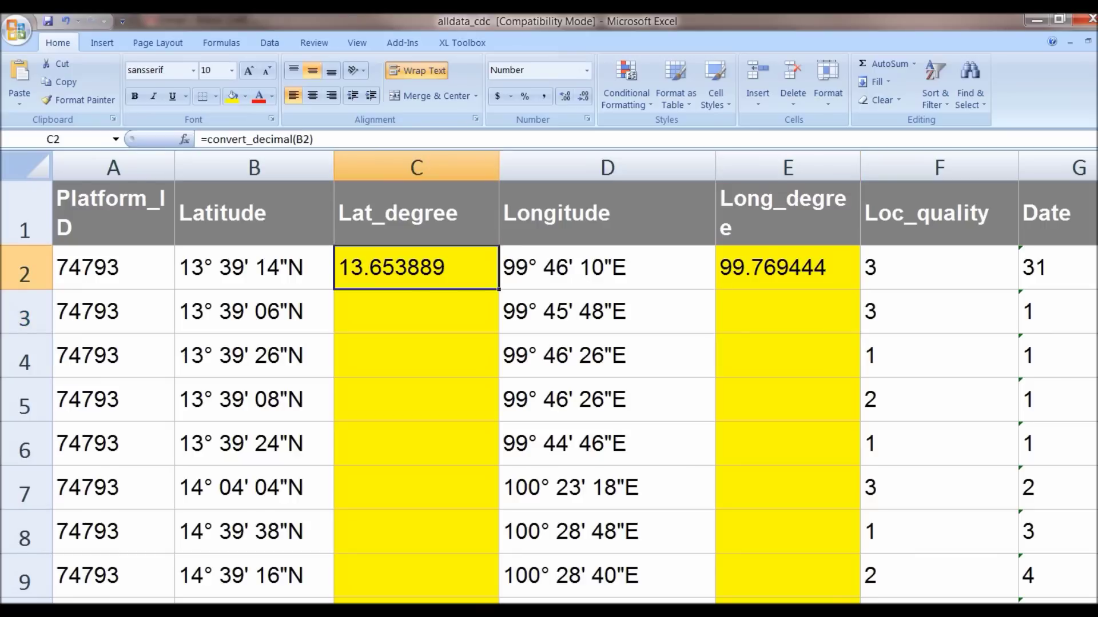
# Step: Fill the C2 latitude formula down to C9, giving 13.653889 through 14.654444
pyautogui.moveTo(498, 290); pyautogui.dragTo(506, 589)
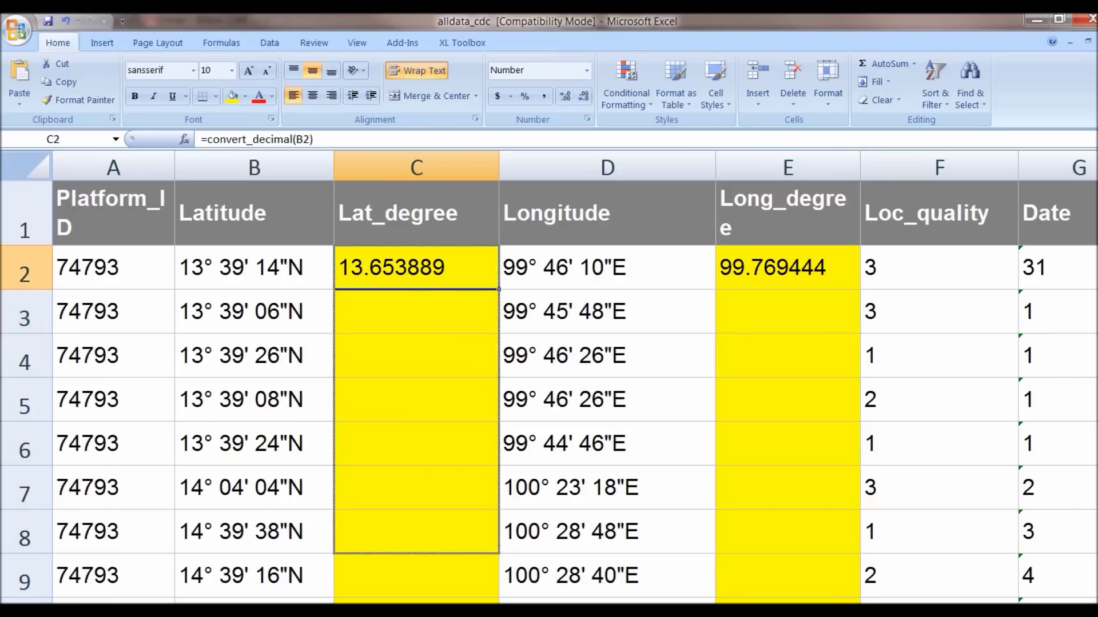
pyautogui.press('Right')
pyautogui.press('Right')
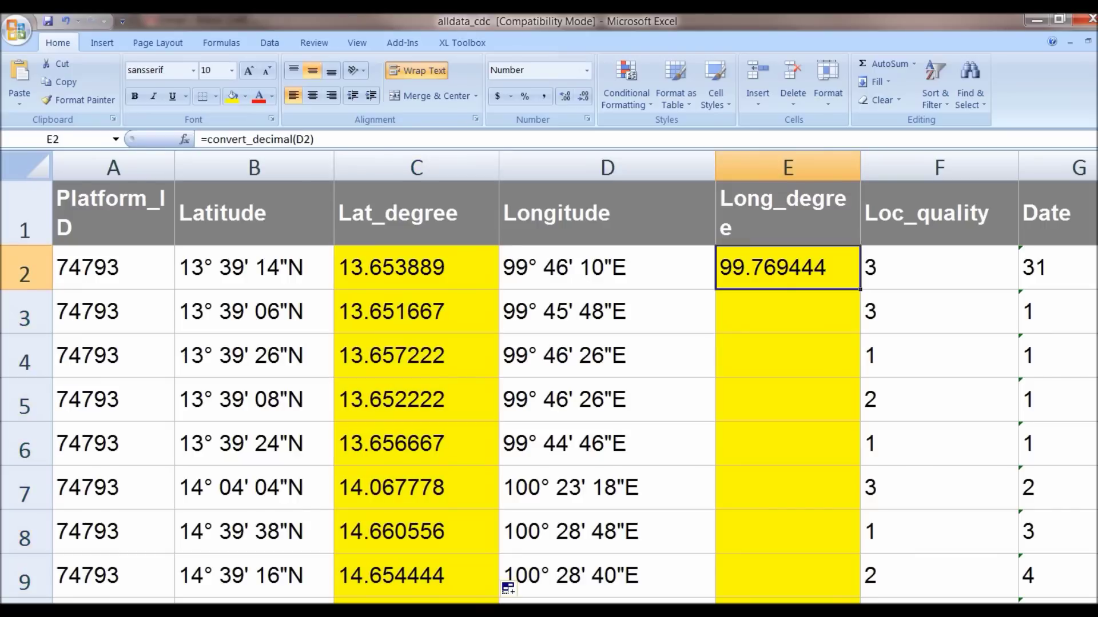